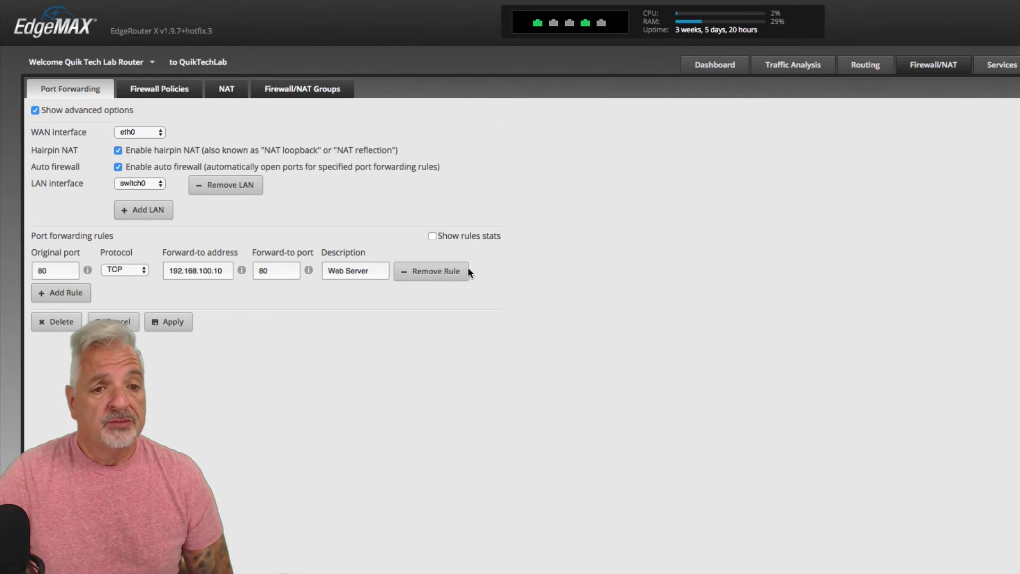
- Remove the port 80 port-forwarding rule, apply the change, and go to Firewall Policies
{"action": "left_click", "coordinate": [453, 271]}
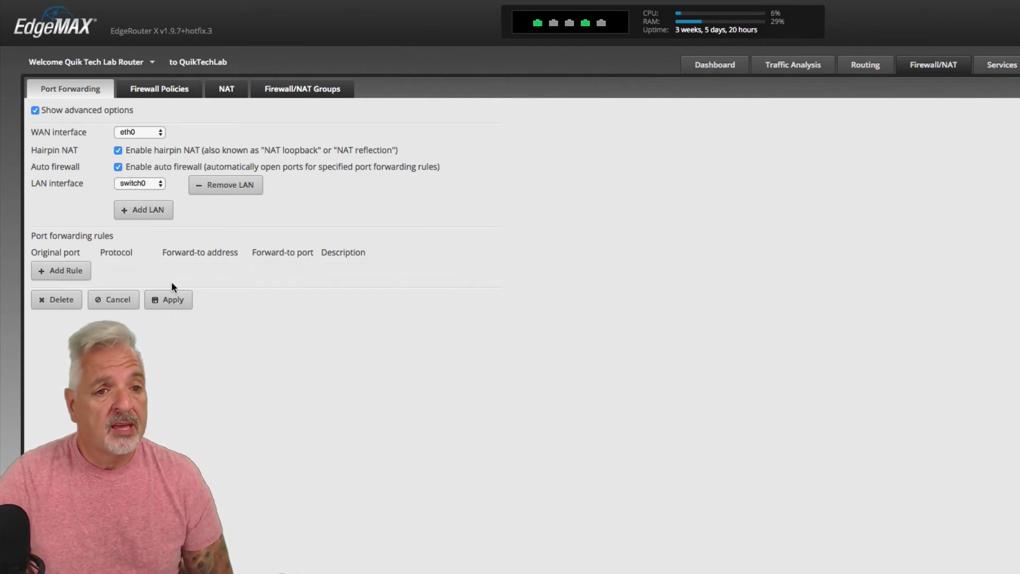
{"action": "left_click", "coordinate": [173, 300]}
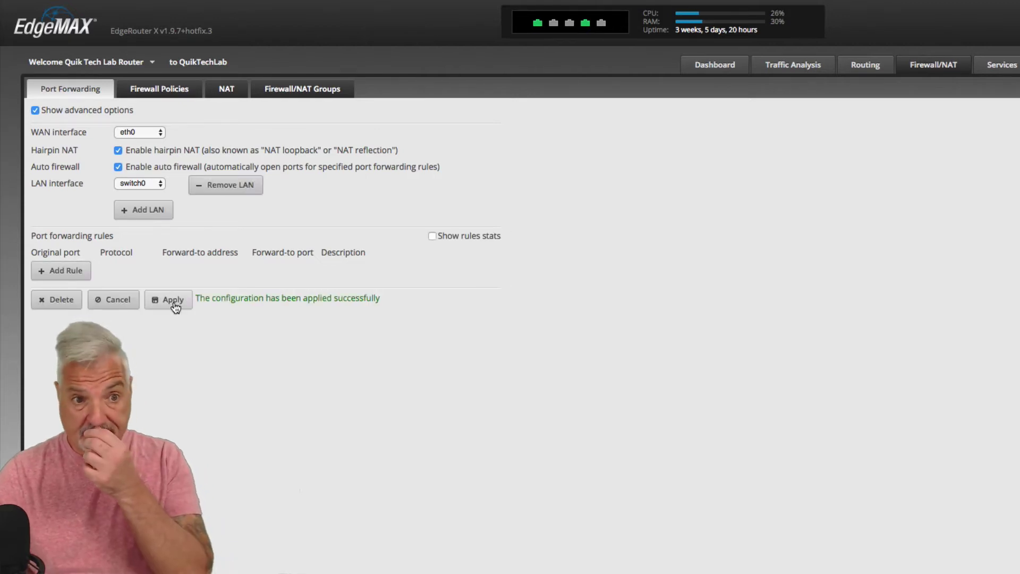
{"action": "left_click", "coordinate": [149, 93]}
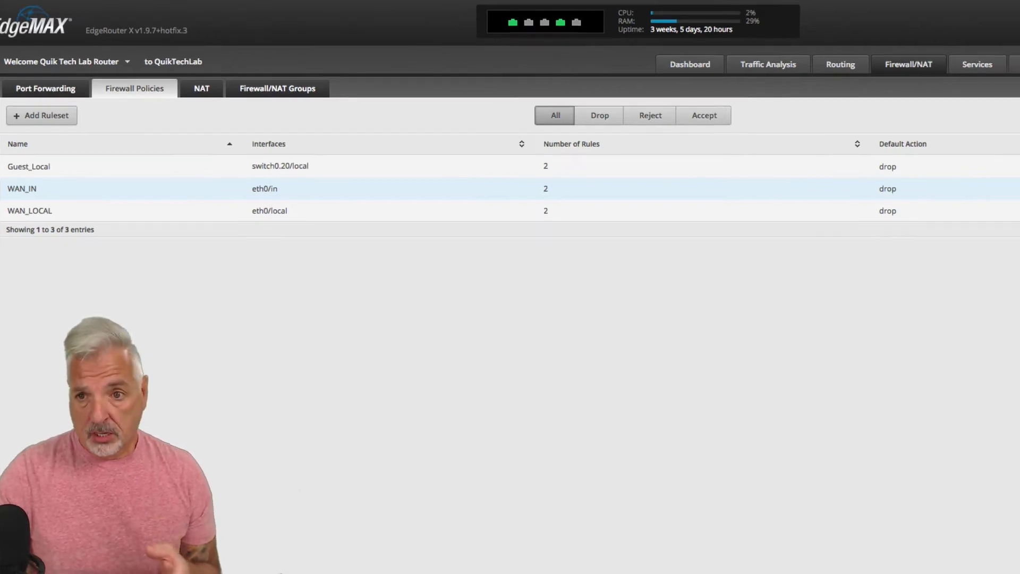
- Add a new rule to the WAN_IN ruleset described 'Allow Port 80 Traffic'
{"action": "left_click", "coordinate": [976, 185]}
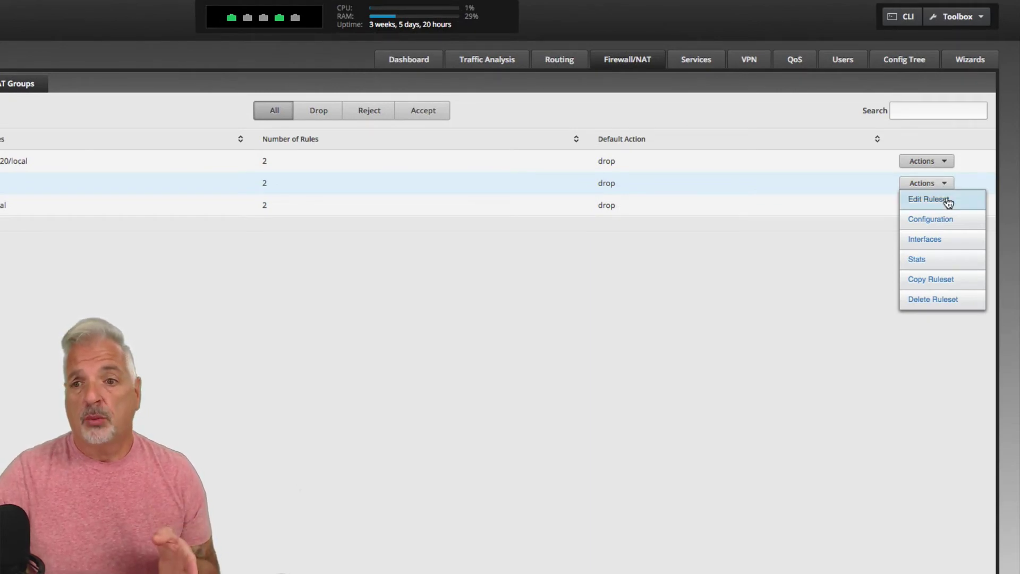
{"action": "left_click", "coordinate": [929, 199]}
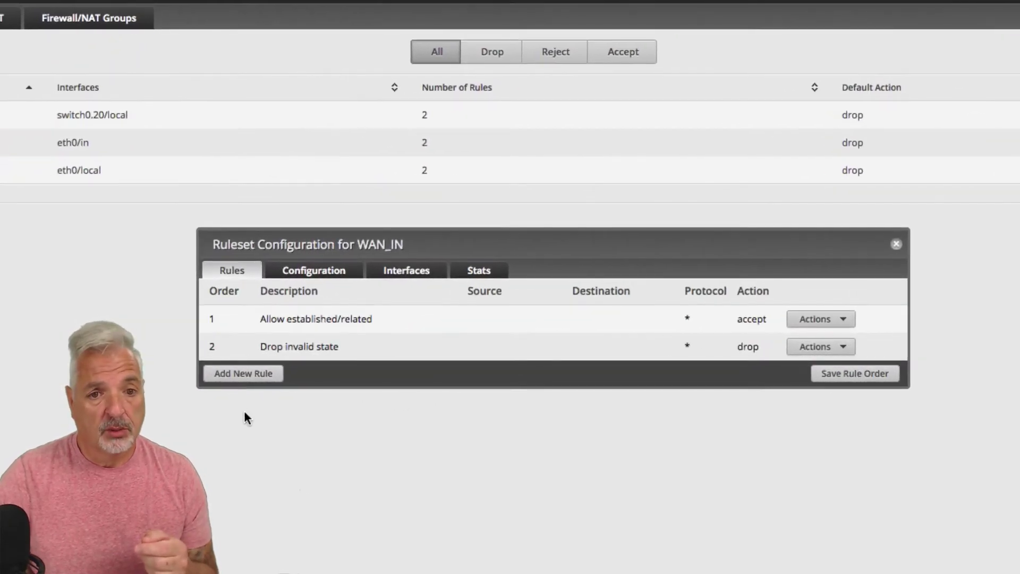
{"action": "left_click", "coordinate": [238, 379]}
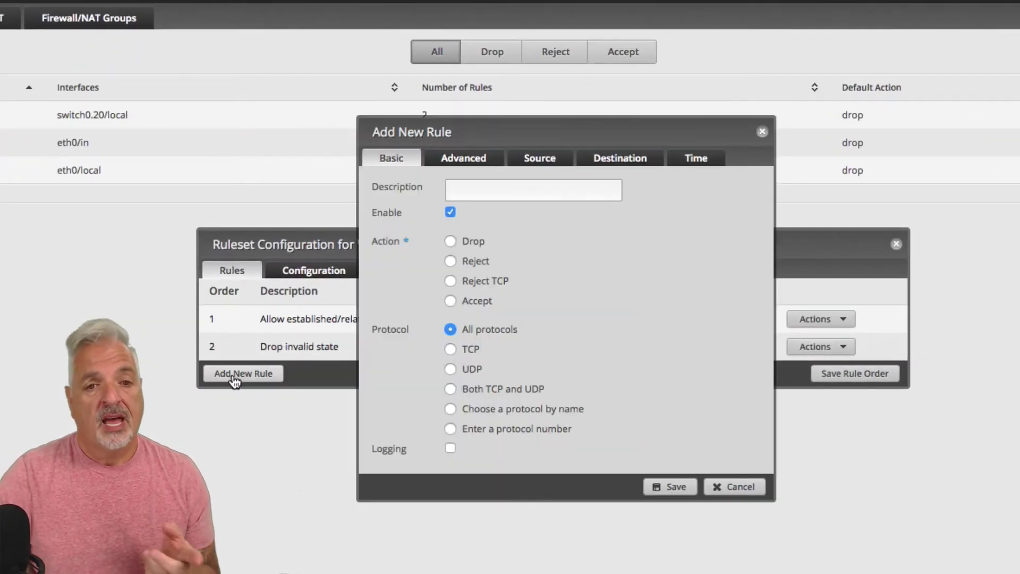
{"action": "left_click", "coordinate": [474, 192]}
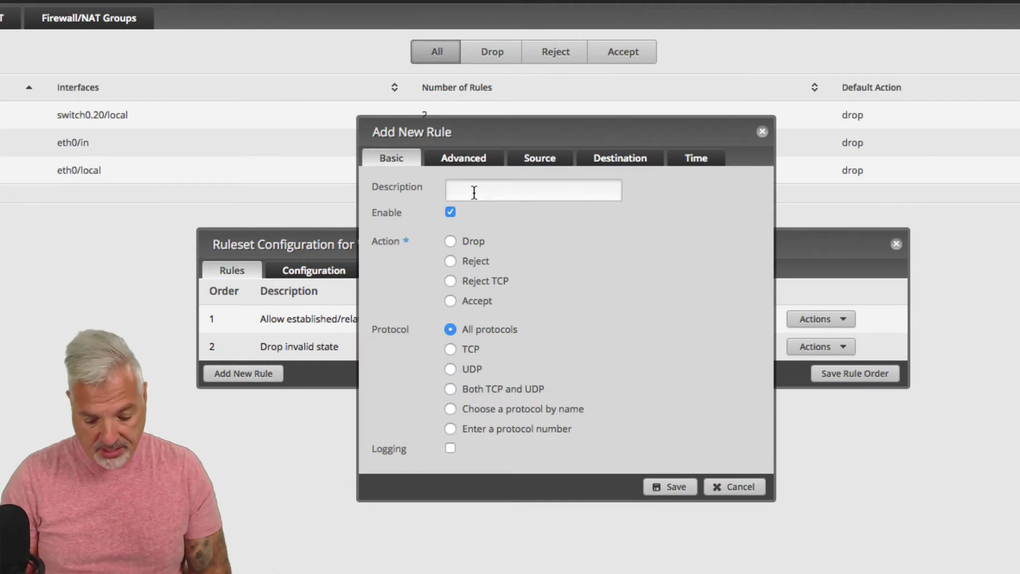
{"action": "type", "text": "Allo"}
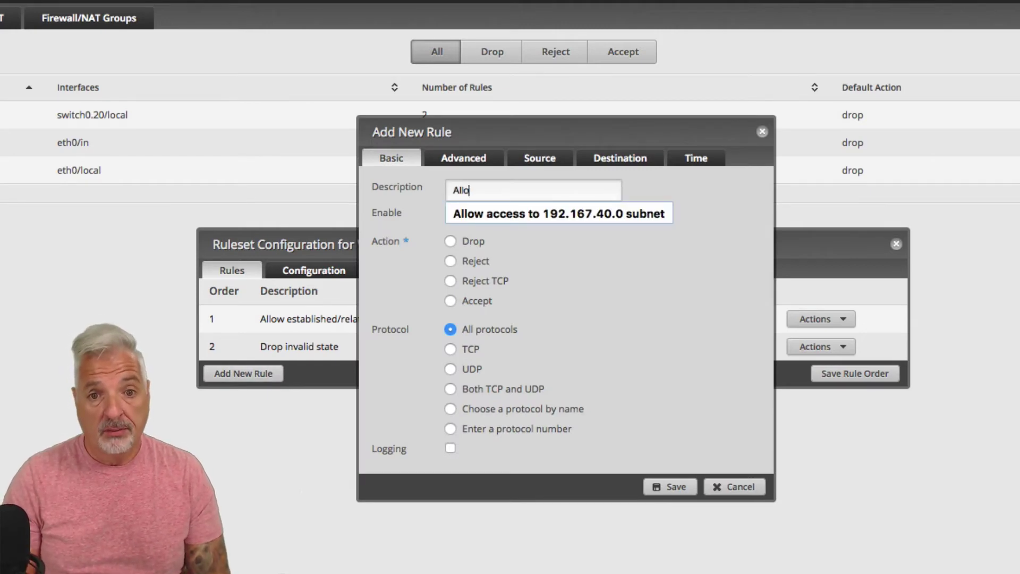
{"action": "type", "text": "w Port"}
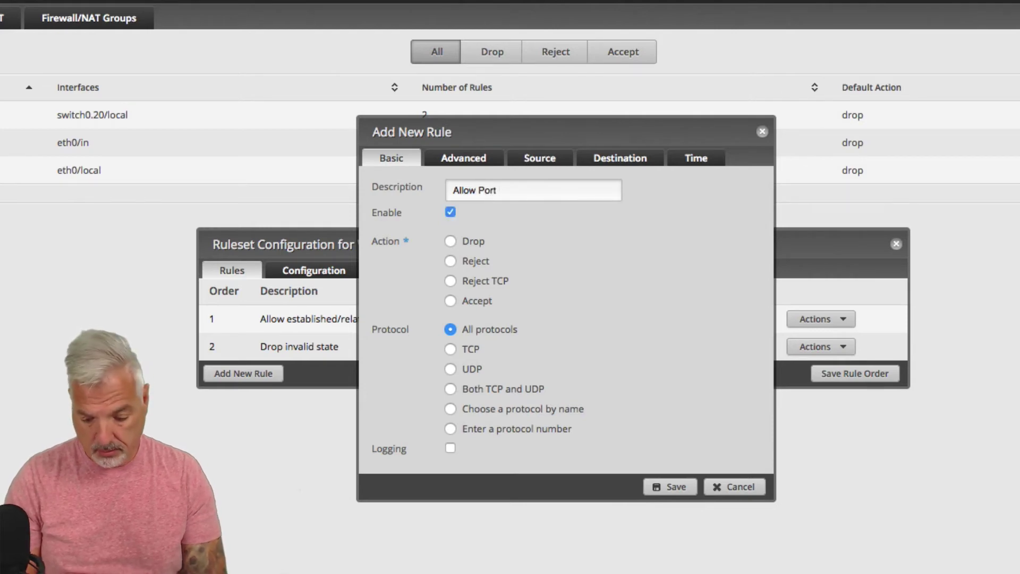
{"action": "type", "text": " 80 Traffic"}
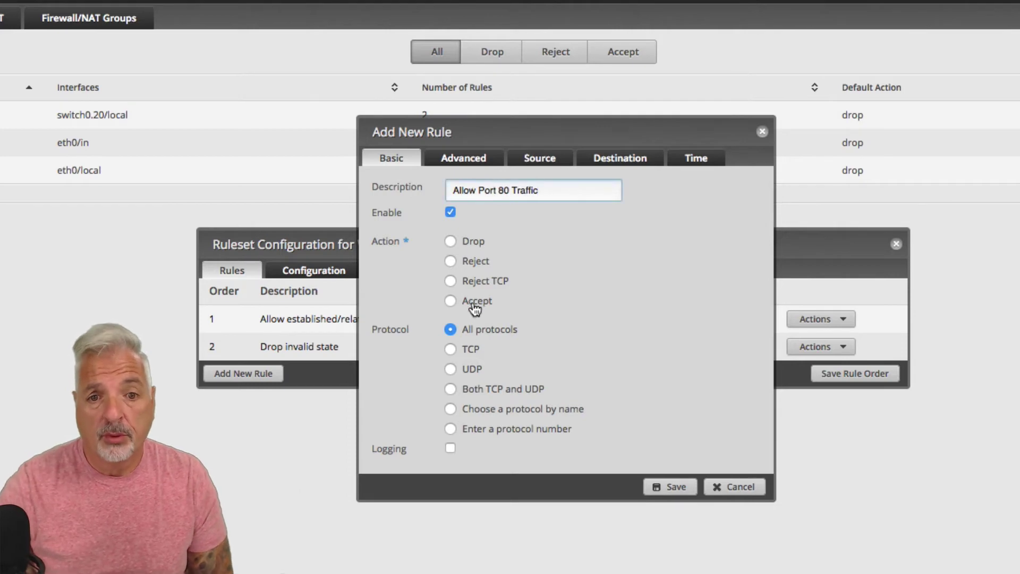
- Set the rule to Accept TCP traffic with destination port 80
{"action": "left_click", "coordinate": [450, 301]}
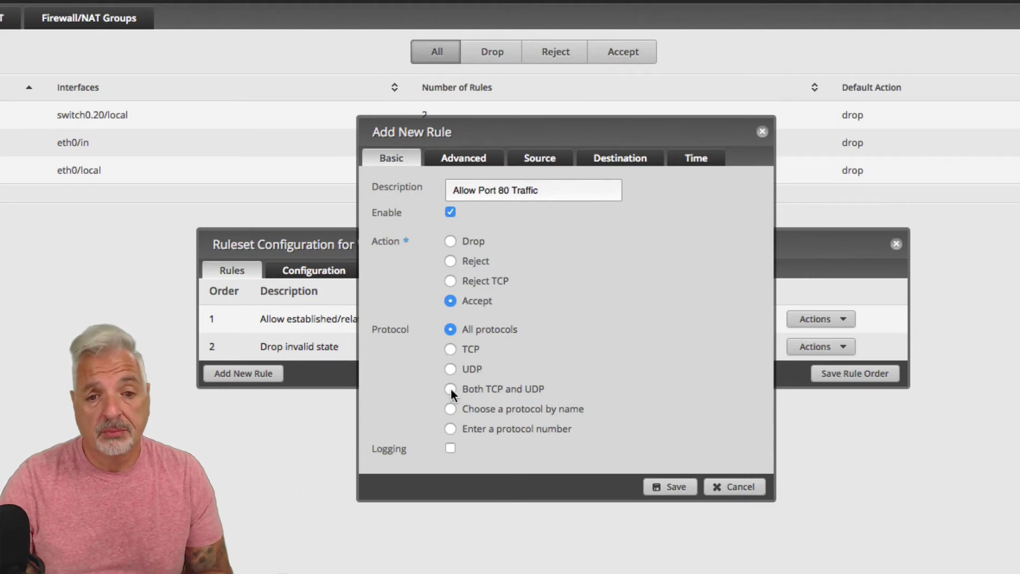
{"action": "left_click", "coordinate": [450, 349]}
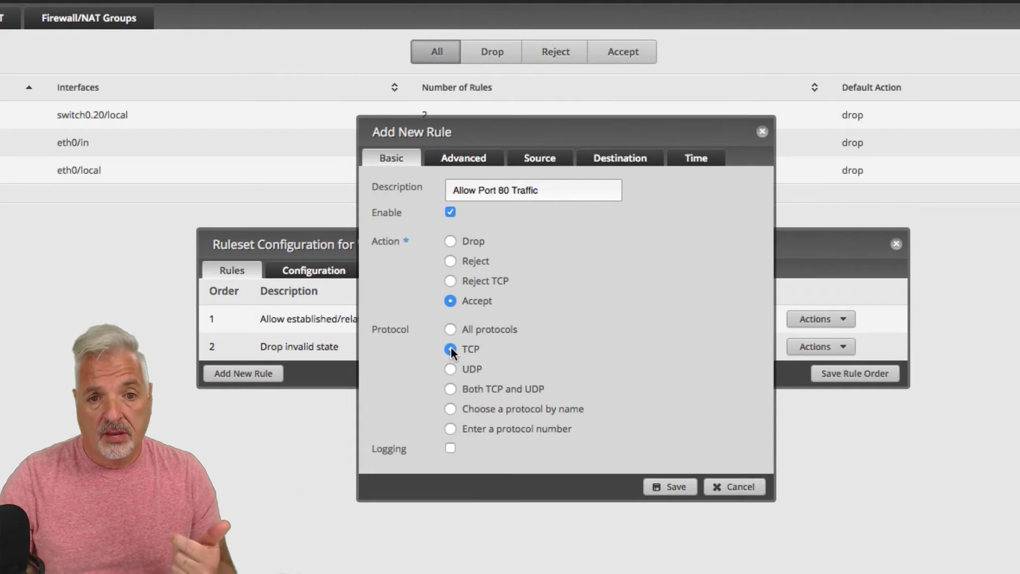
{"action": "left_click", "coordinate": [615, 158]}
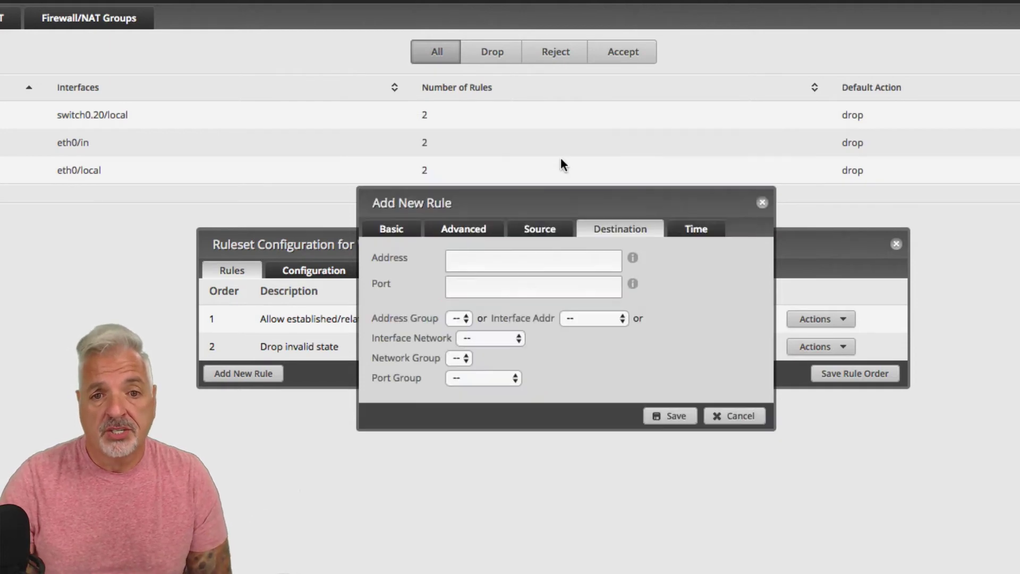
{"action": "left_click", "coordinate": [486, 285]}
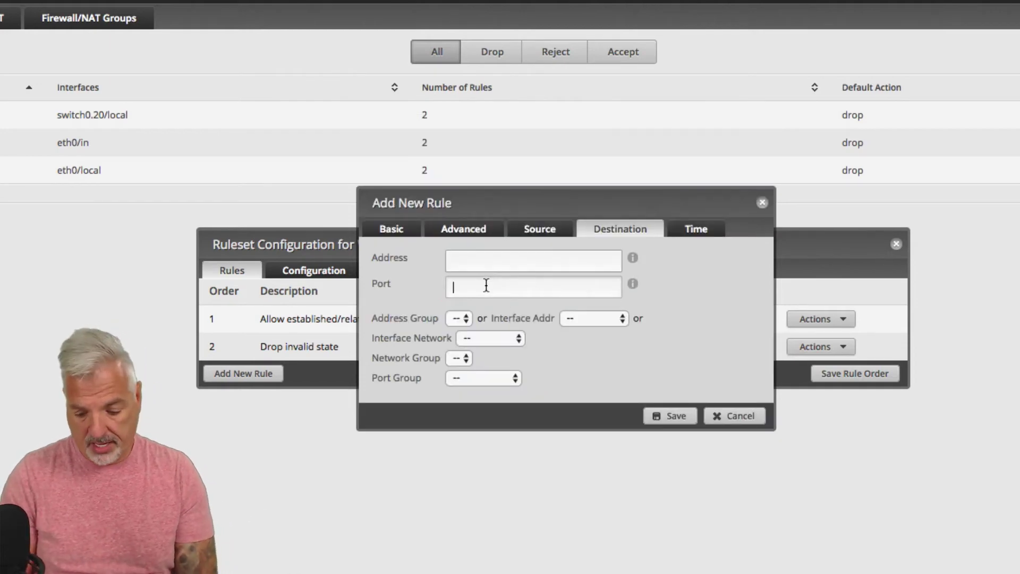
{"action": "type", "text": "80"}
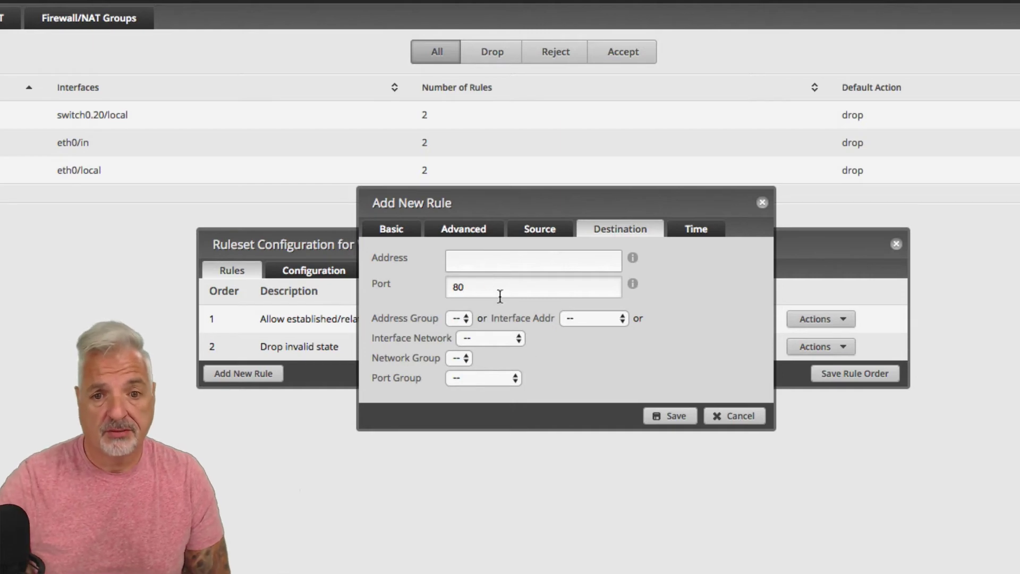
- Save the rule, move Allow Port 80 Traffic above Drop invalid state, and save the order
{"action": "left_click", "coordinate": [671, 419]}
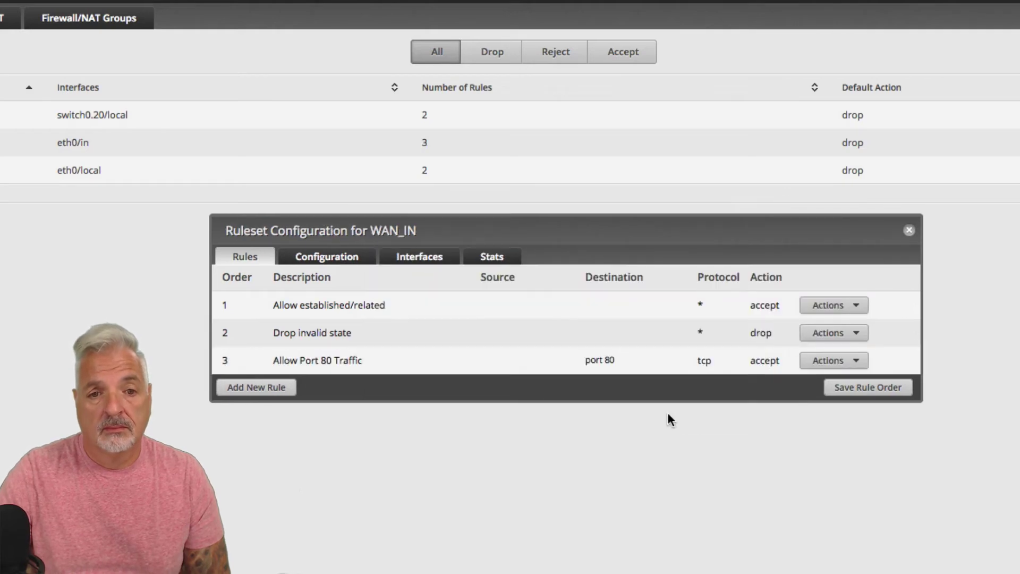
{"action": "left_click_drag", "start_coordinate": [432, 360], "coordinate": [436, 322]}
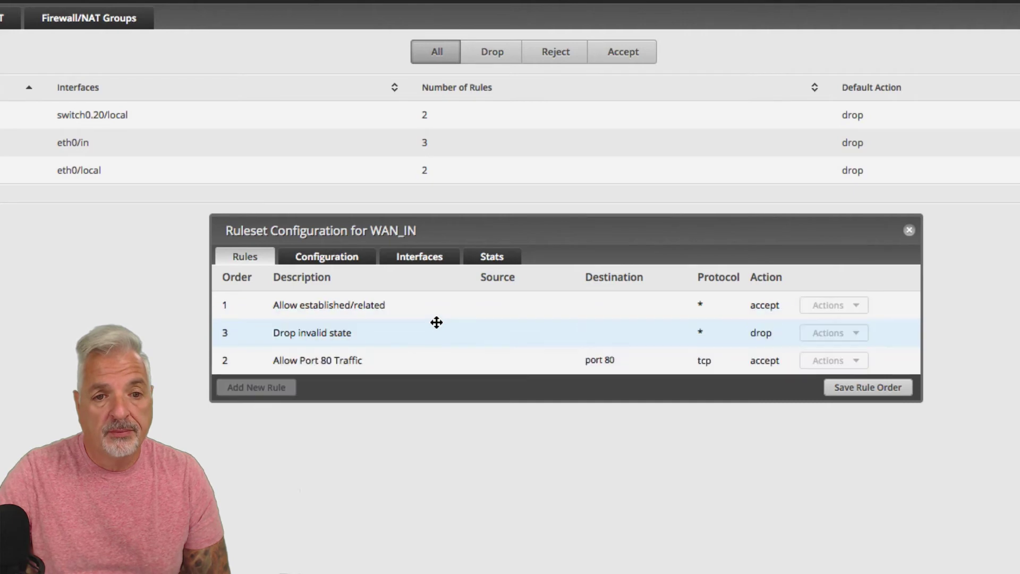
{"action": "left_click_drag", "start_coordinate": [432, 360], "coordinate": [439, 322]}
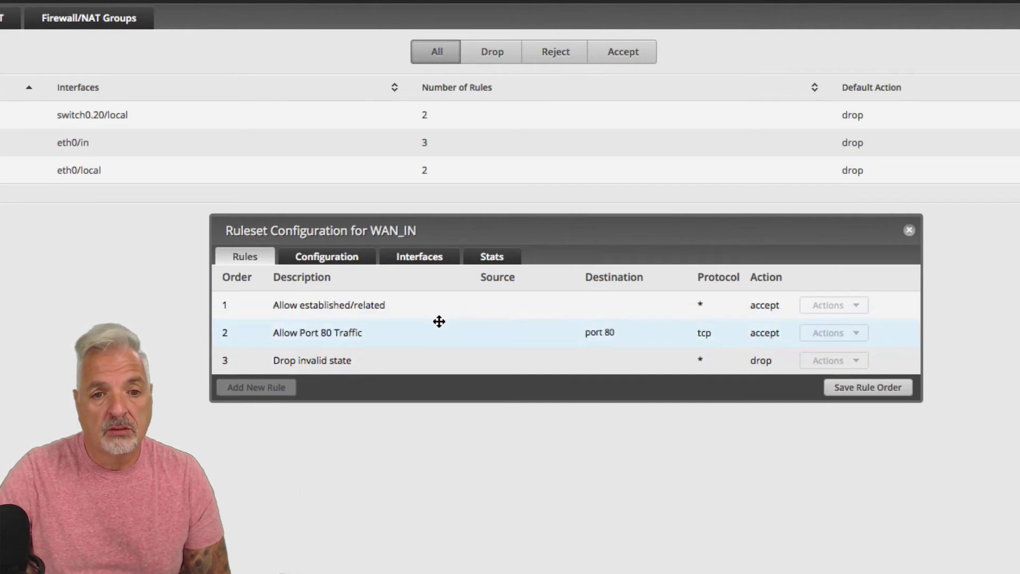
{"action": "left_click", "coordinate": [880, 392]}
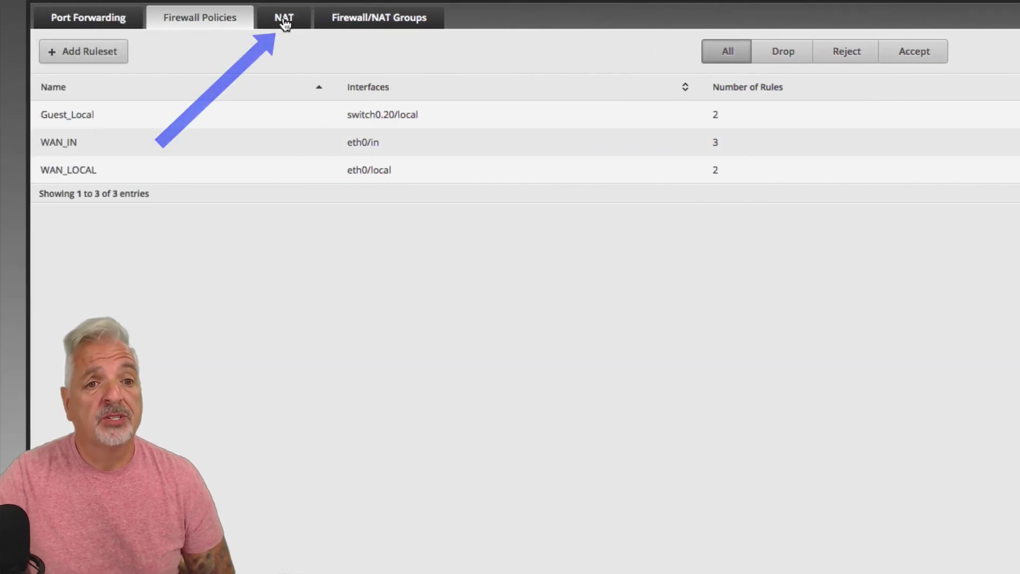
- Start a new destination NAT rule described 'Allow Port 80 Traffic'
{"action": "left_click", "coordinate": [284, 20]}
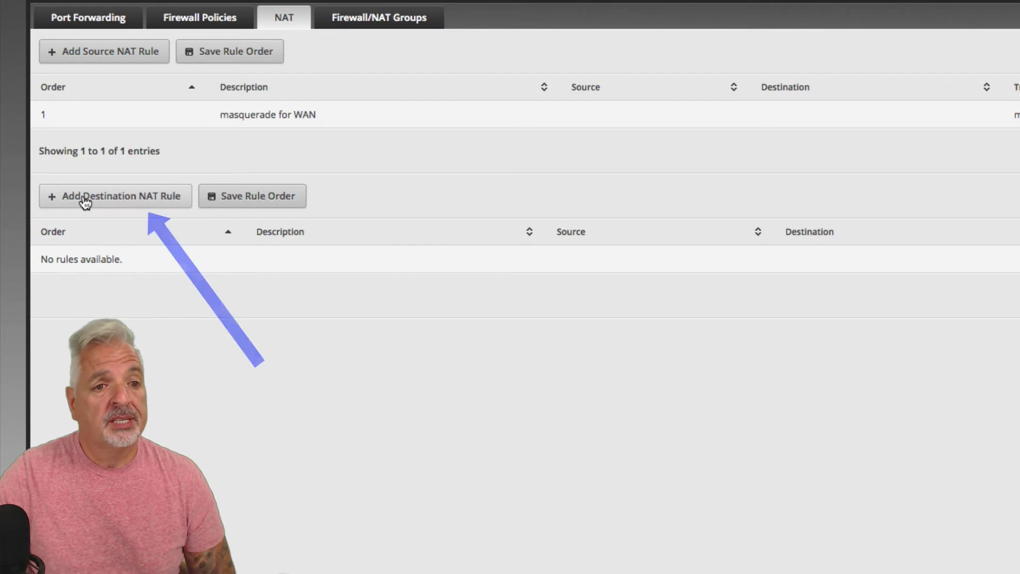
{"action": "left_click", "coordinate": [103, 203]}
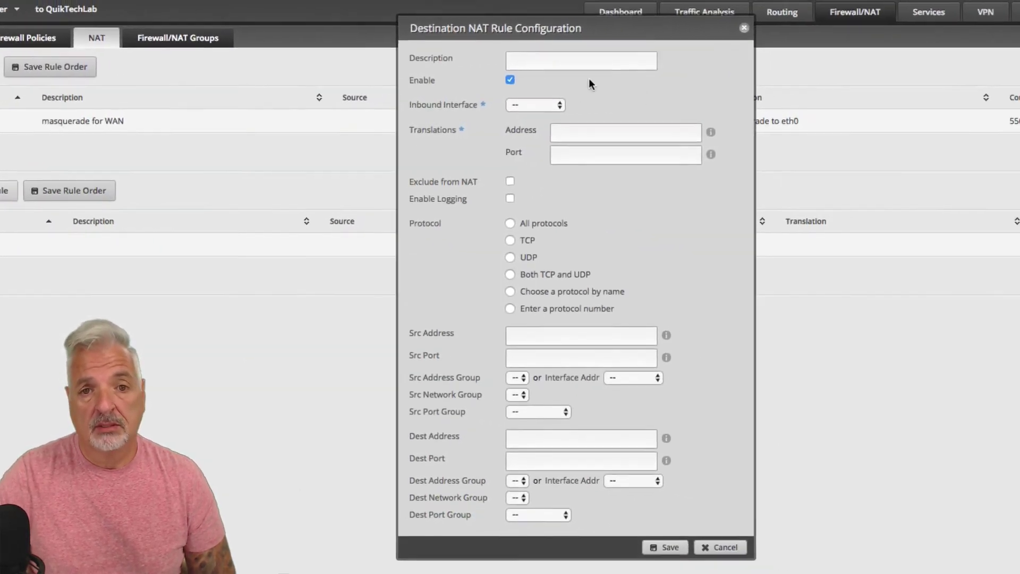
{"action": "left_click", "coordinate": [540, 60]}
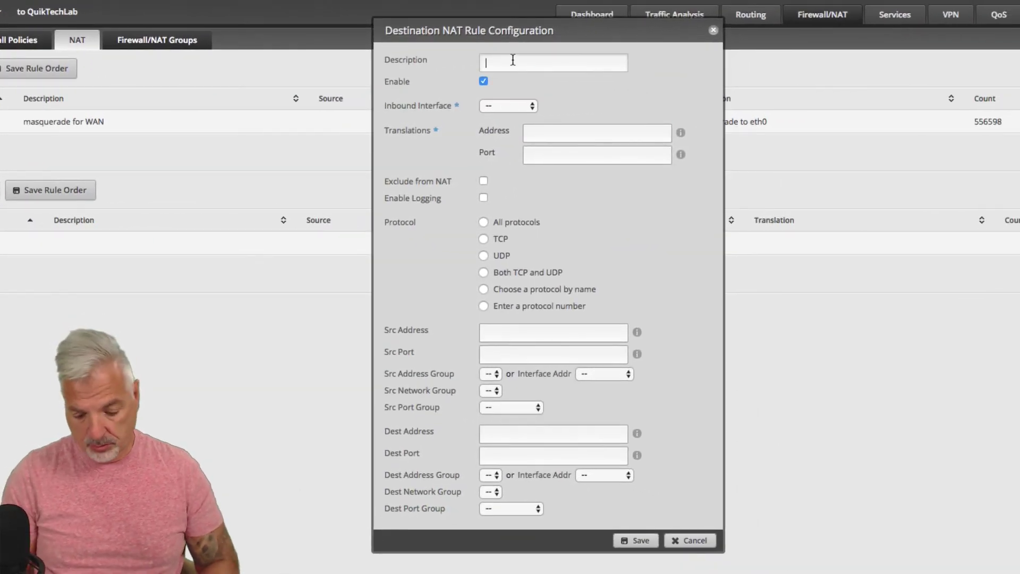
{"action": "type", "text": "Allow"}
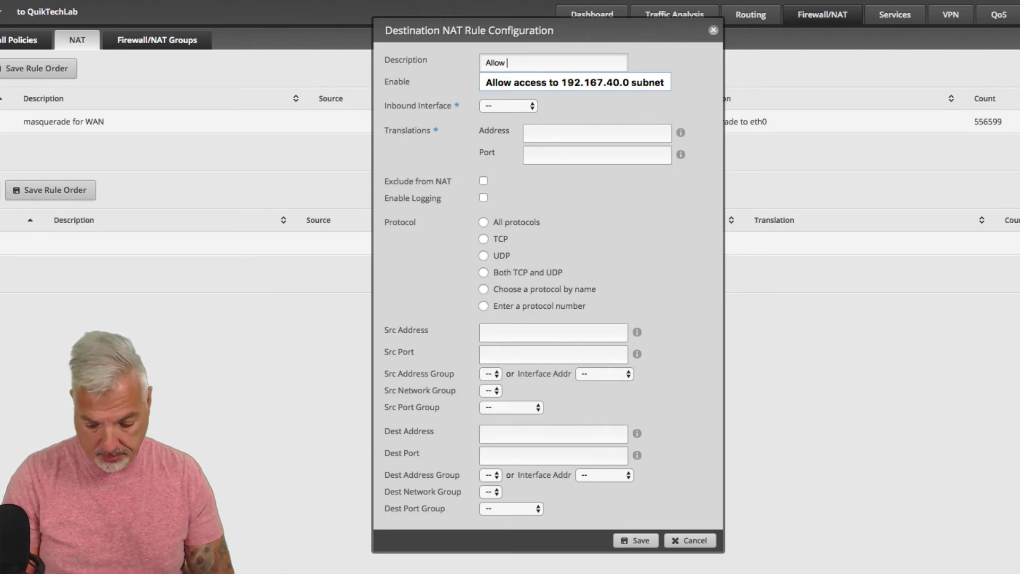
{"action": "type", "text": " Port 80 T"}
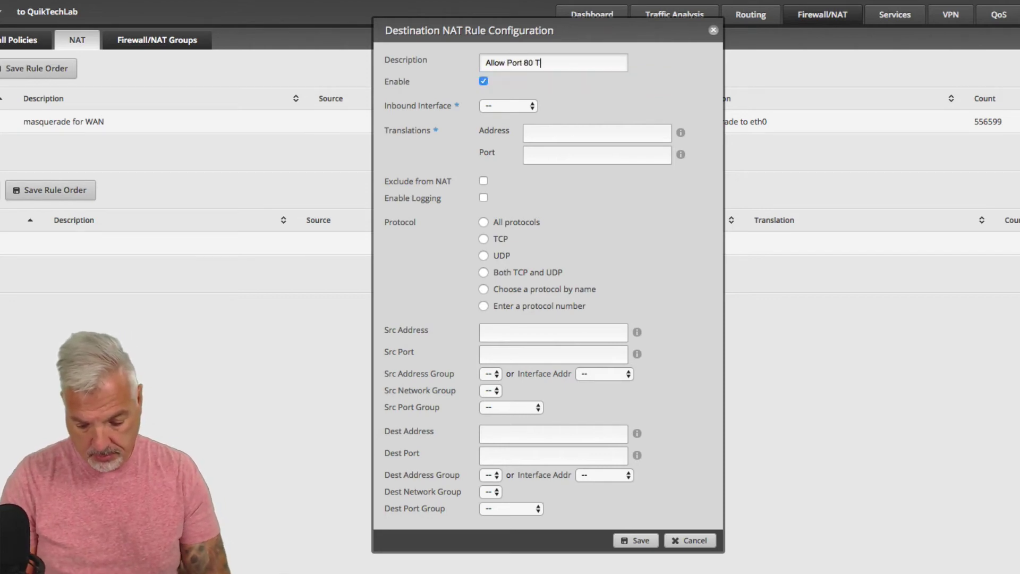
{"action": "type", "text": "raffic"}
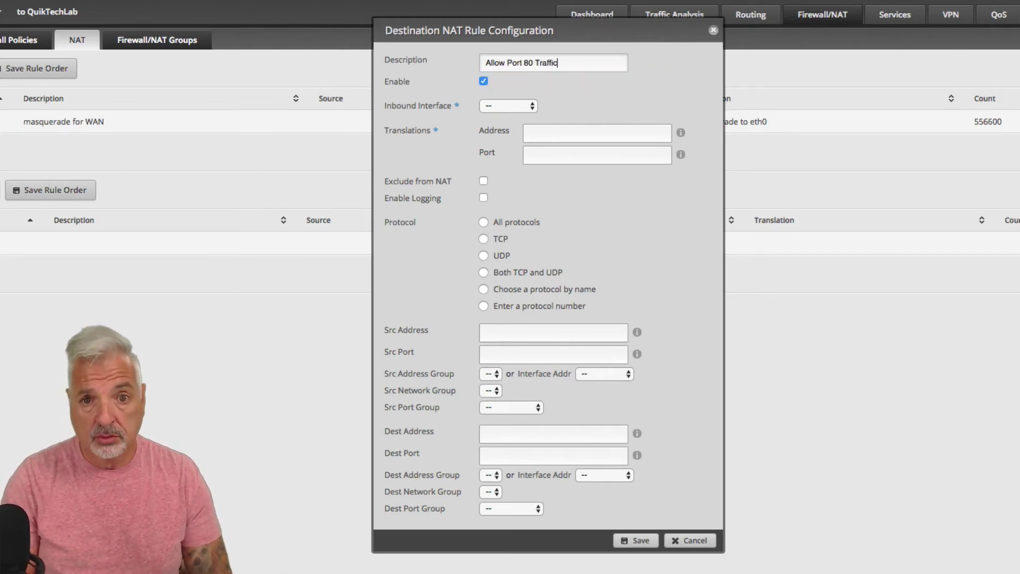
- Set inbound interface eth0 and translation to 192.168.100.10 port 80
{"action": "left_click", "coordinate": [514, 103]}
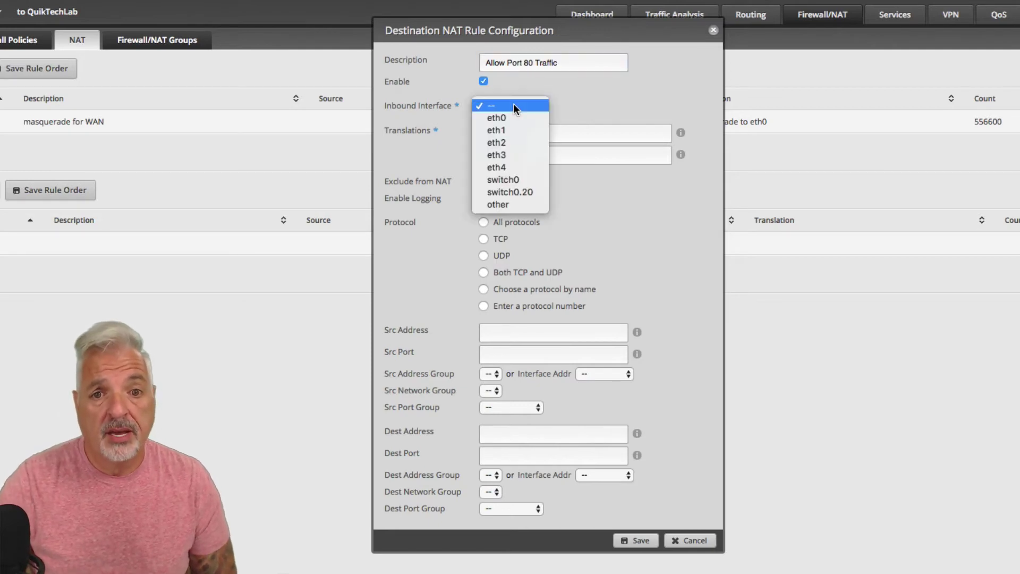
{"action": "left_click", "coordinate": [502, 118]}
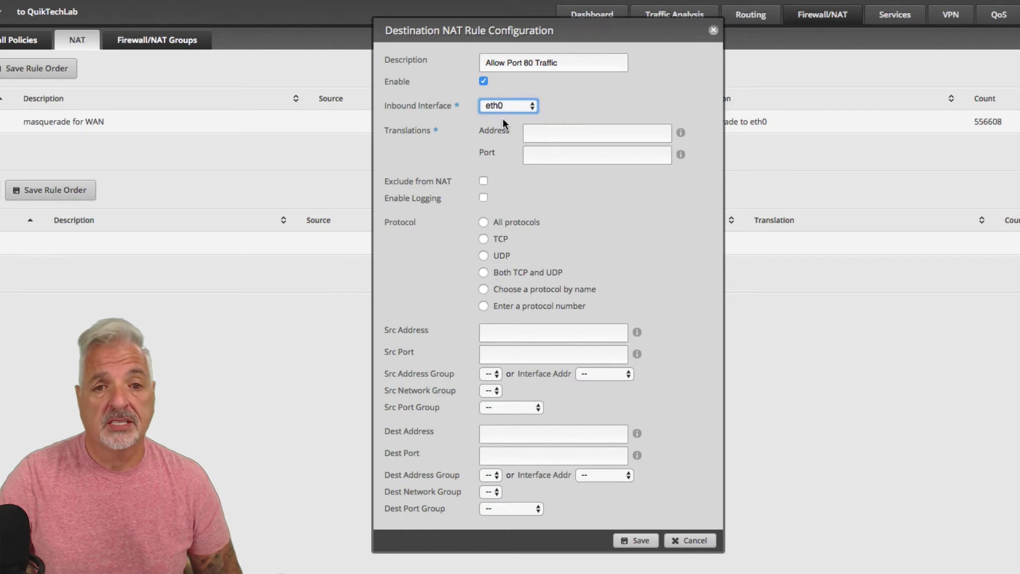
{"action": "left_click", "coordinate": [548, 137]}
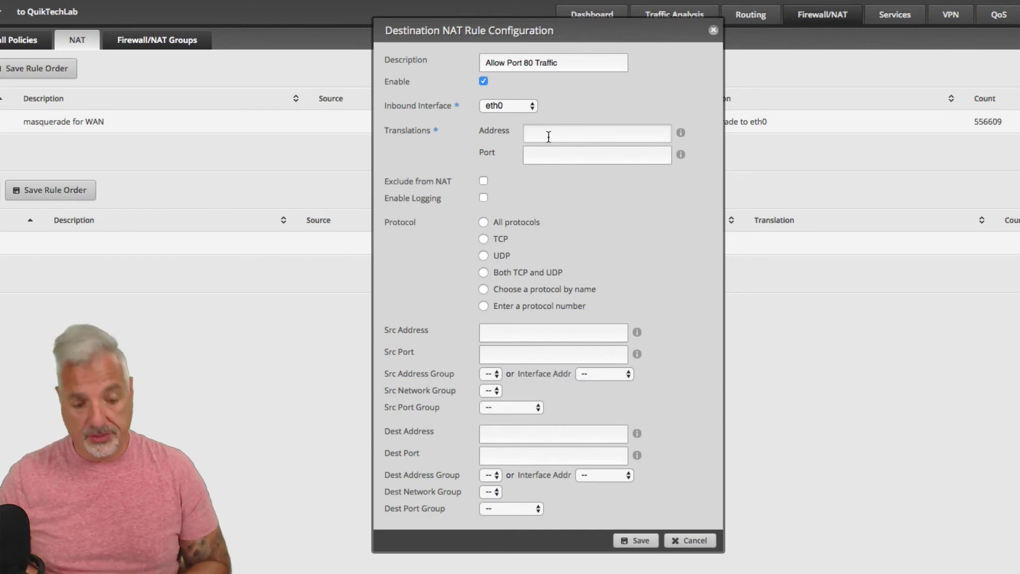
{"action": "type", "text": "192.1"}
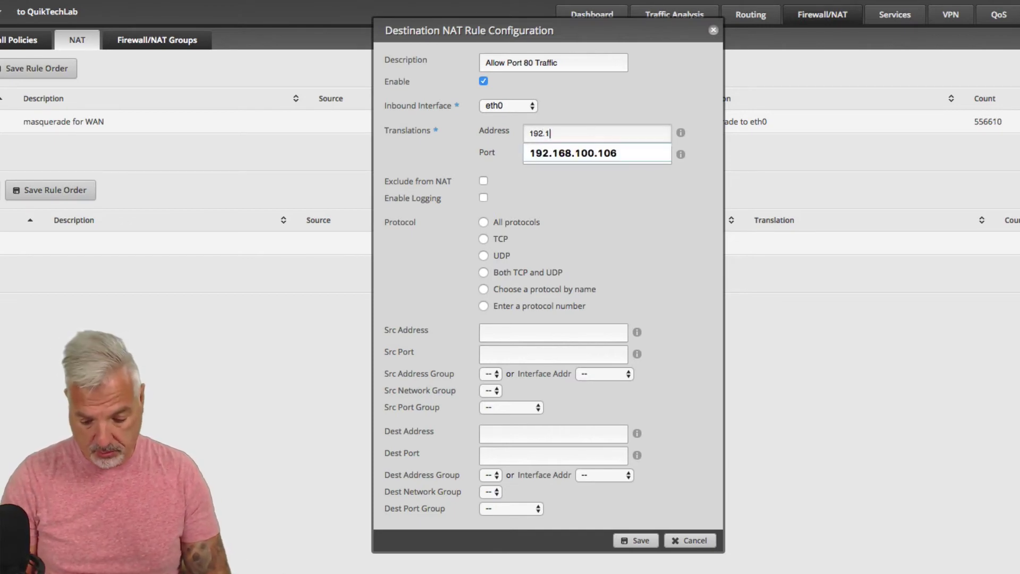
{"action": "type", "text": "68.100."}
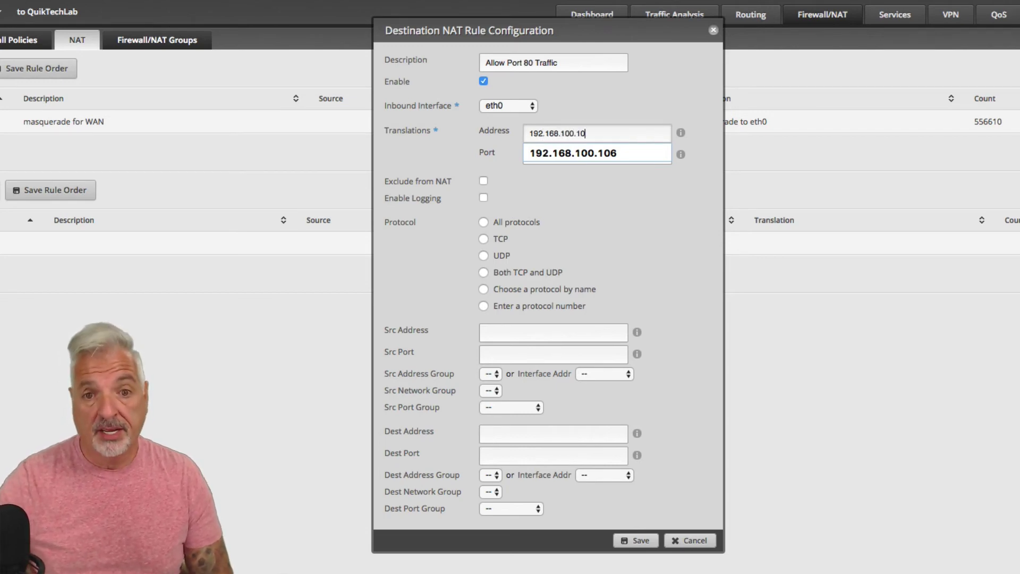
{"action": "type", "text": "10"}
{"action": "key", "text": "Tab"}
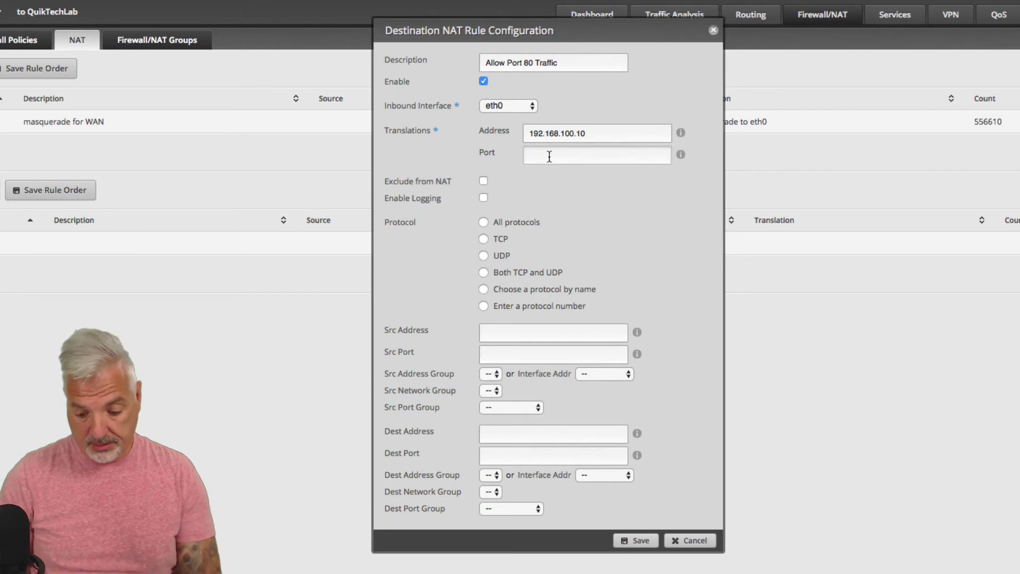
{"action": "type", "text": "80"}
{"action": "key", "text": "Tab"}
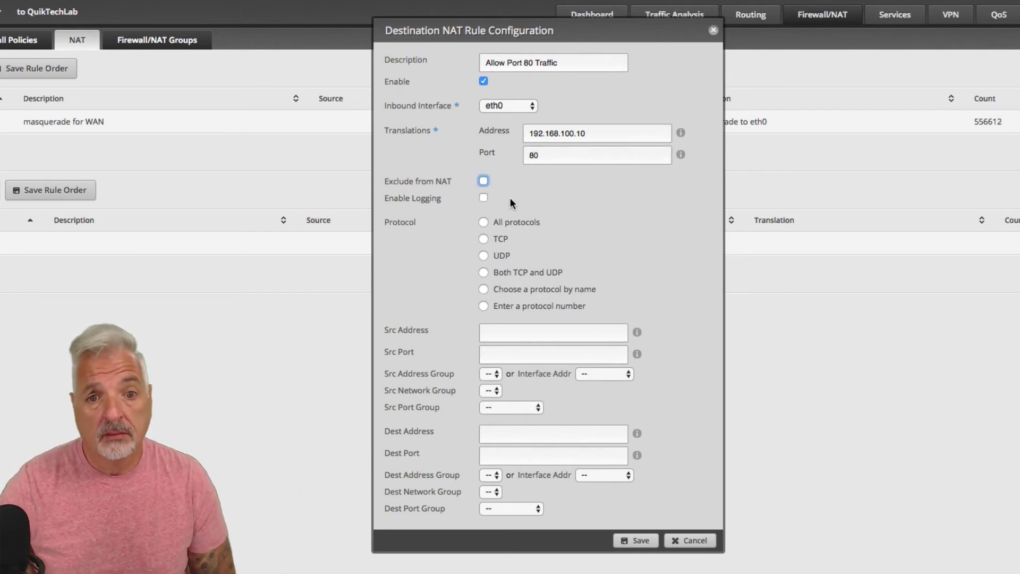
- Limit the NAT rule to TCP, destination port 80, interface address eth0
{"action": "left_click", "coordinate": [483, 238]}
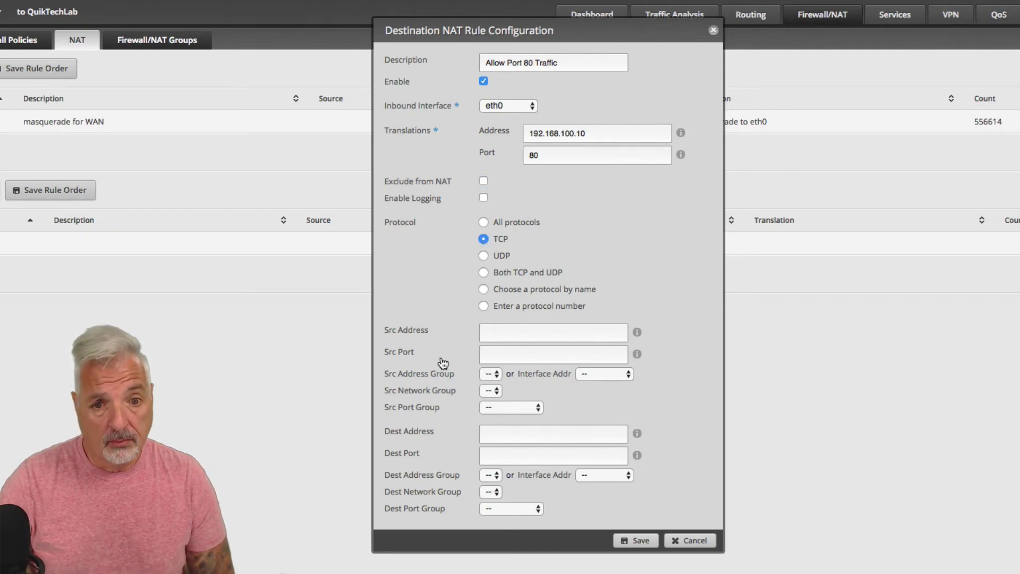
{"action": "left_click", "coordinate": [495, 434]}
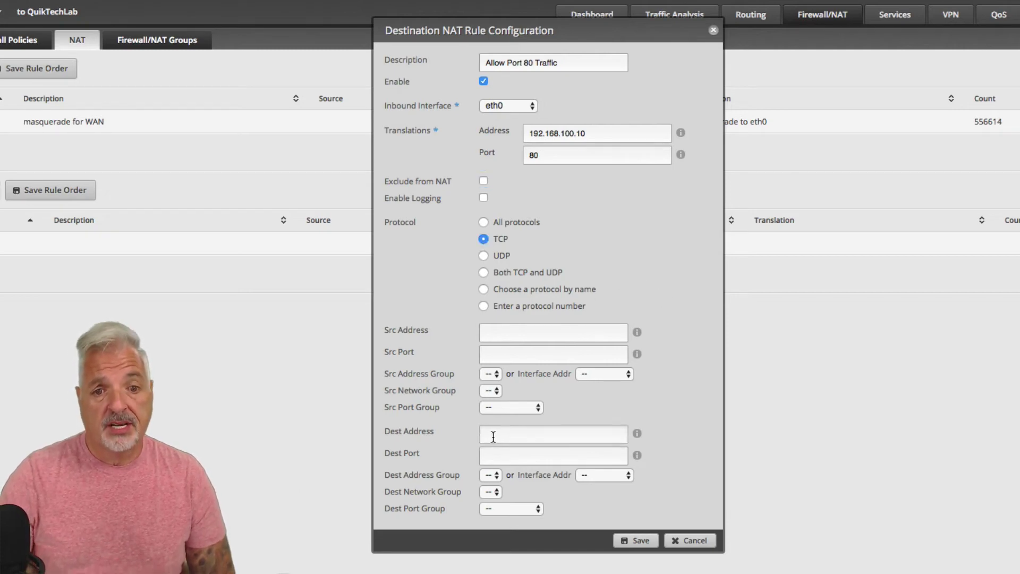
{"action": "left_click", "coordinate": [494, 456]}
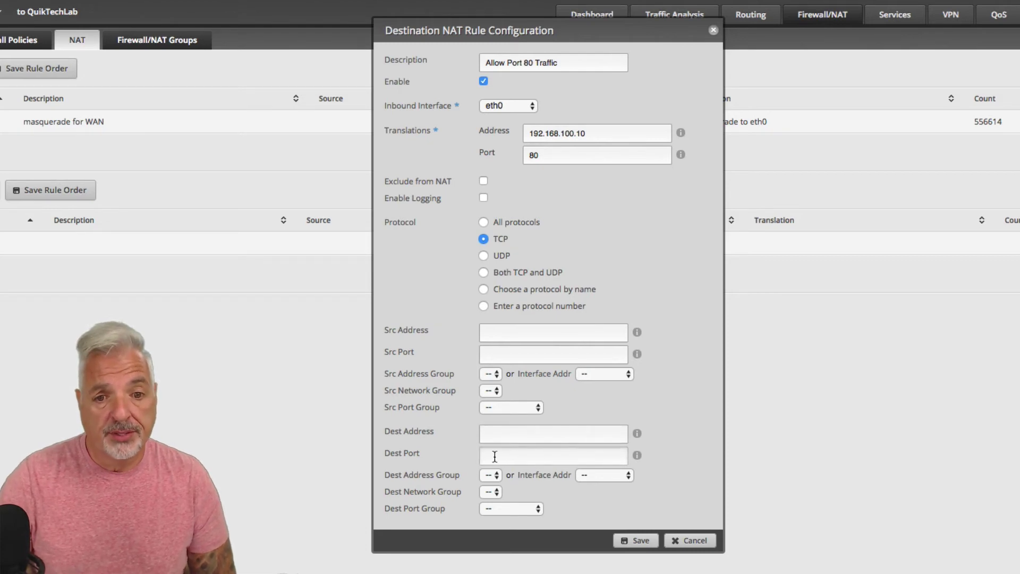
{"action": "type", "text": "80"}
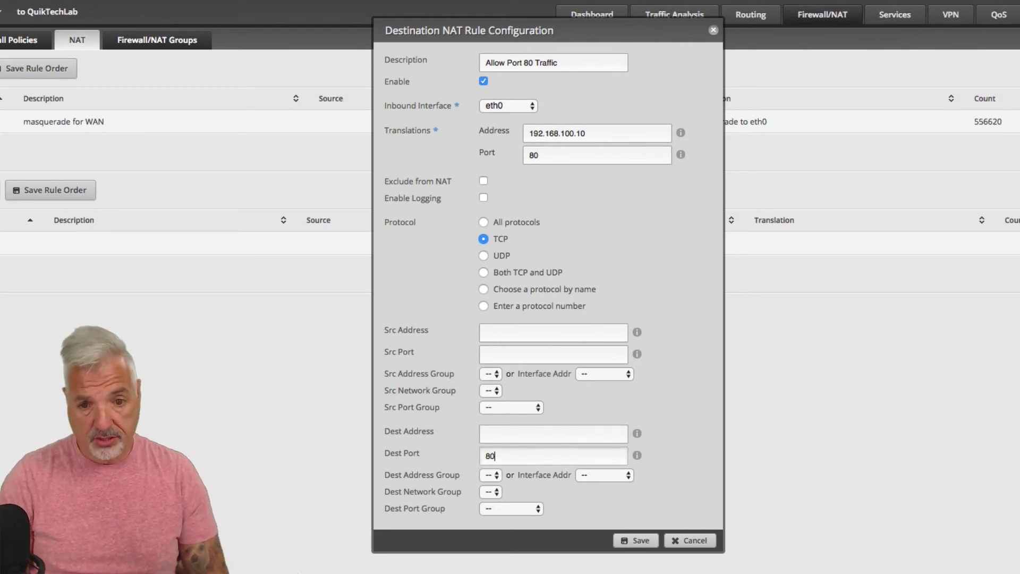
{"action": "key", "text": "Tab"}
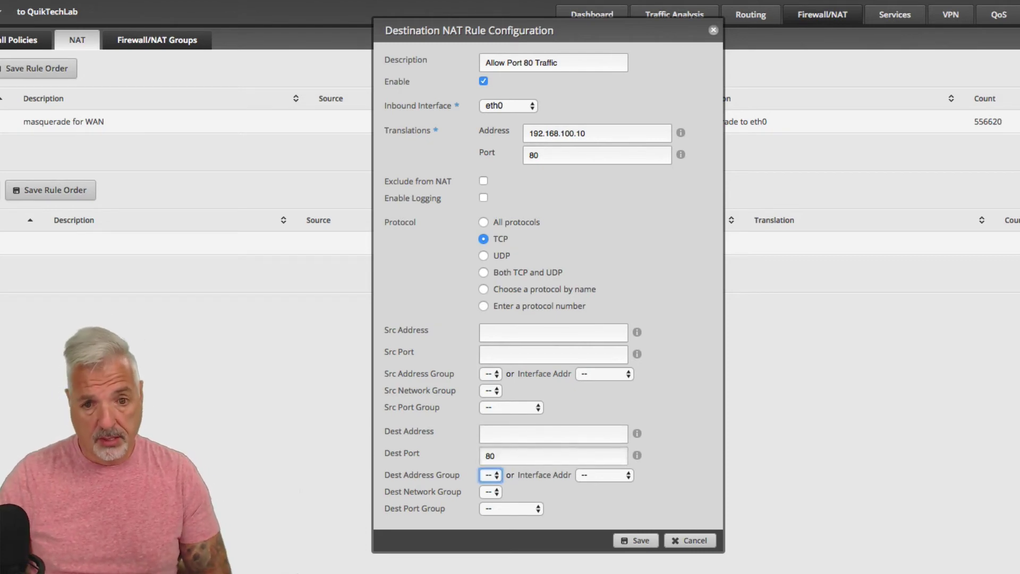
{"action": "left_click", "coordinate": [621, 475]}
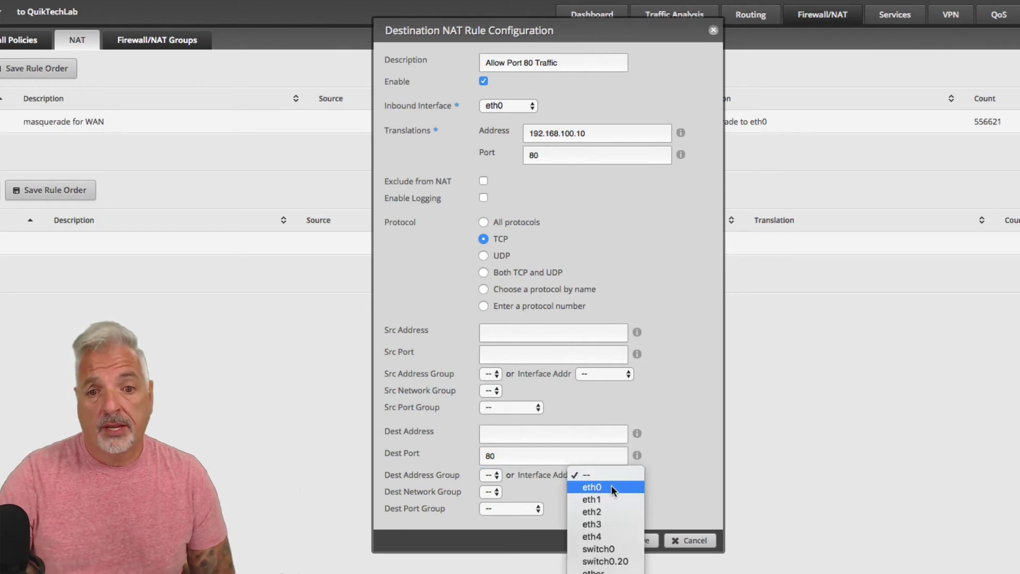
{"action": "left_click", "coordinate": [603, 486]}
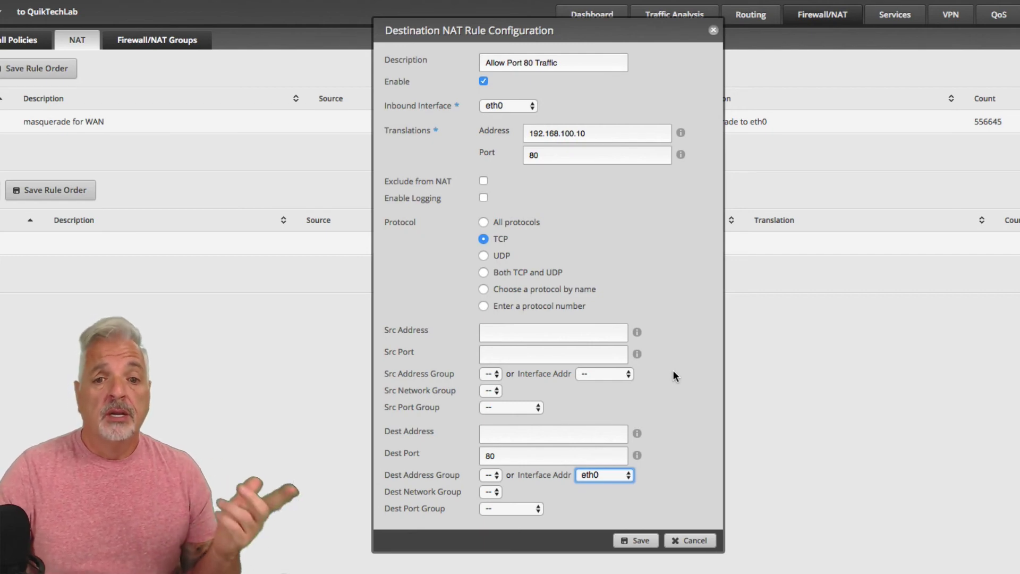
- Save the NAT rule, verify WAN_IN's port 80 accept rule, then view Port Forwarding
{"action": "left_click", "coordinate": [637, 542]}
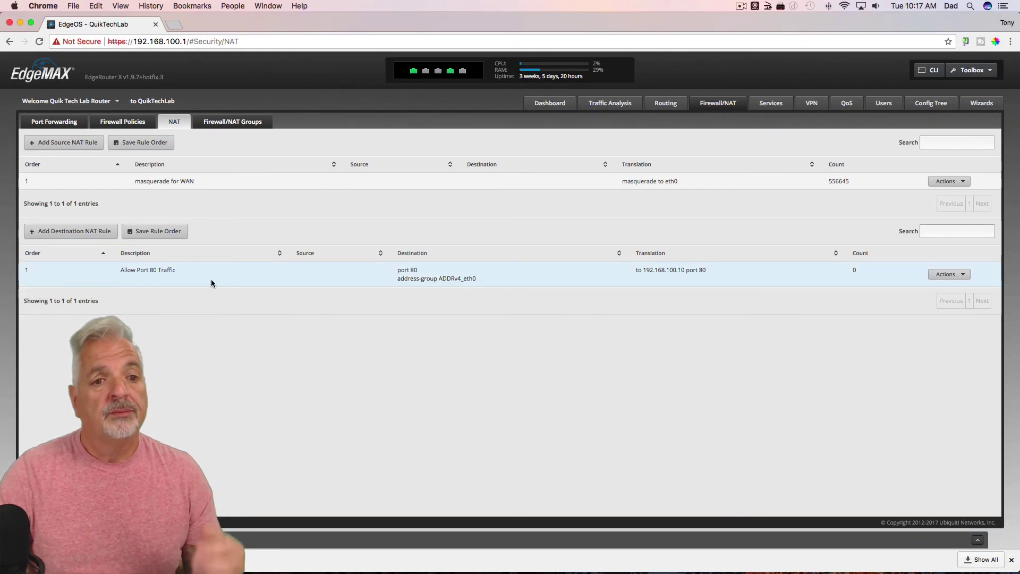
{"action": "left_click", "coordinate": [119, 121]}
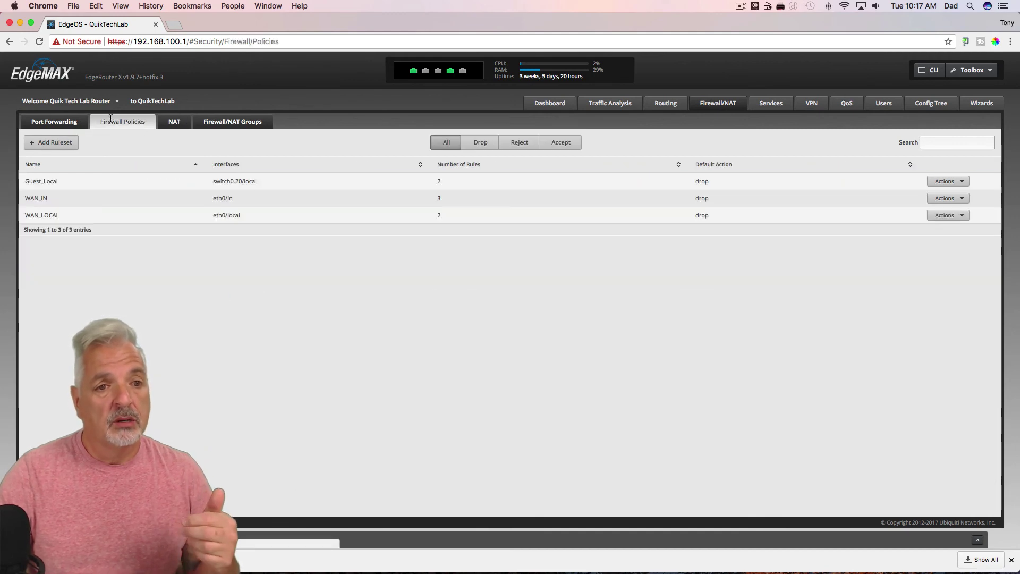
{"action": "left_click", "coordinate": [963, 199]}
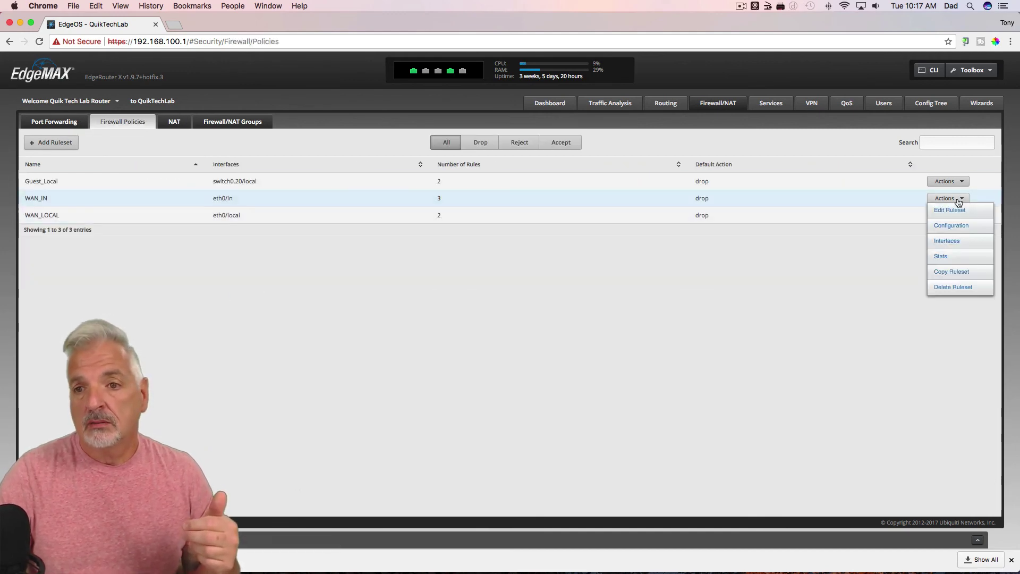
{"action": "left_click", "coordinate": [952, 210]}
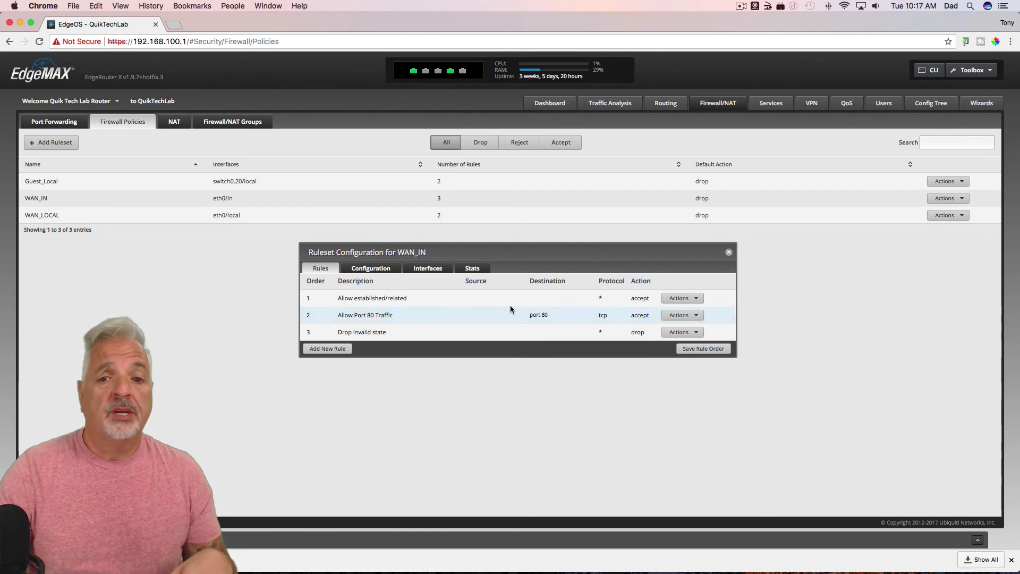
{"action": "left_click", "coordinate": [728, 255]}
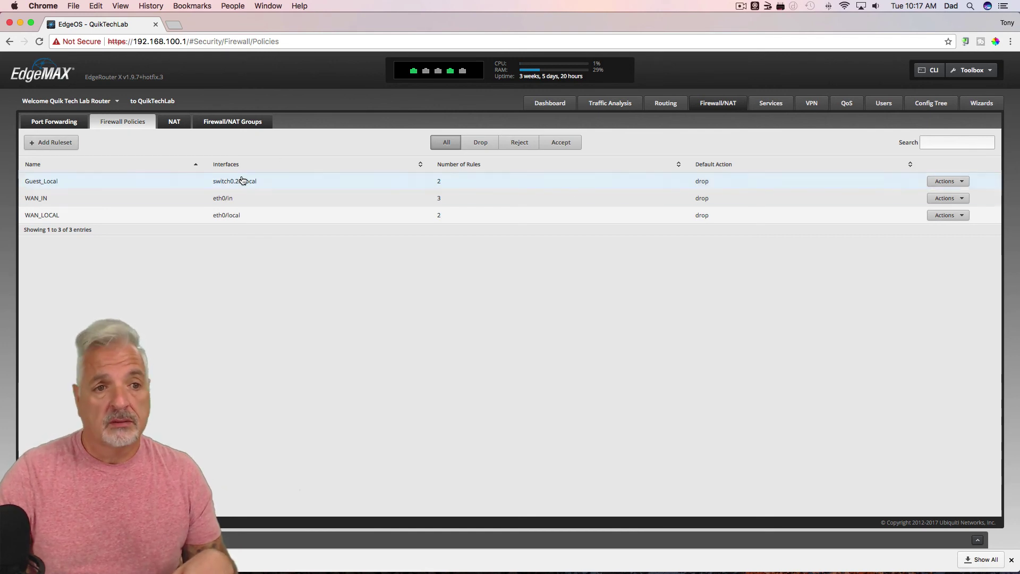
{"action": "left_click", "coordinate": [49, 125]}
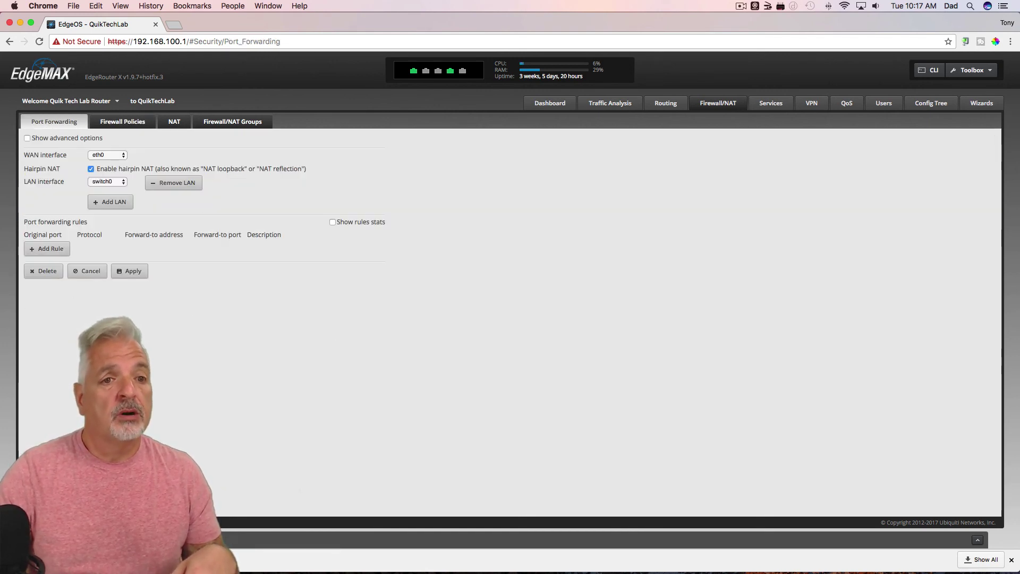